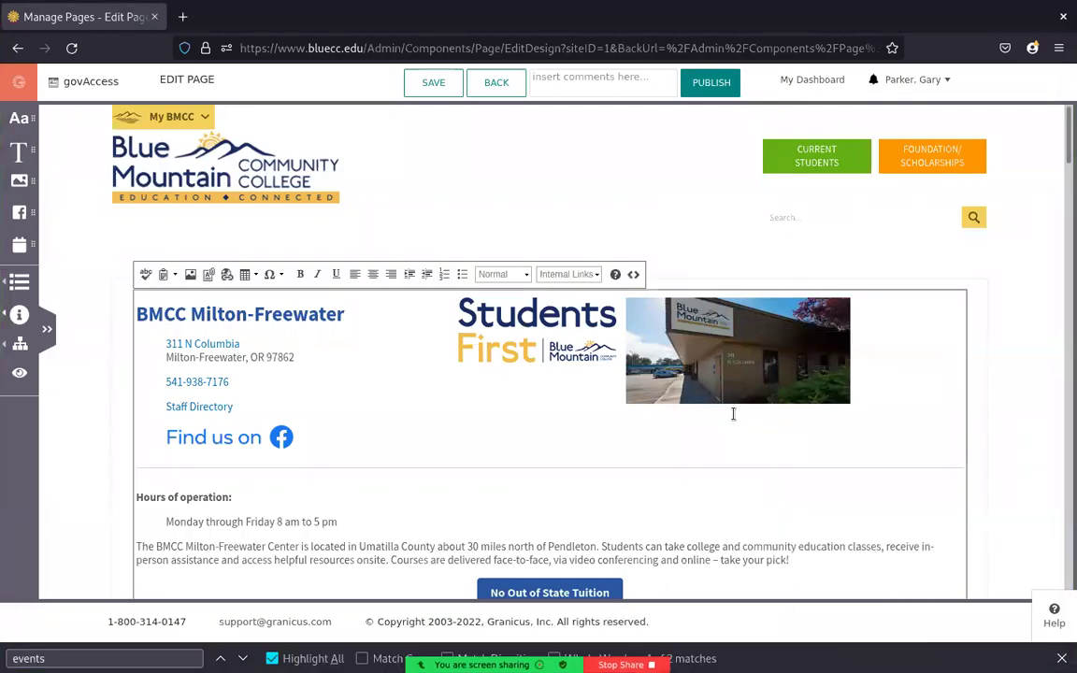
Scroll down the Milton-Freewater edit page, past the map and image rotator, to the Facebook Feed widget
scroll(665, 534, "down", 10)
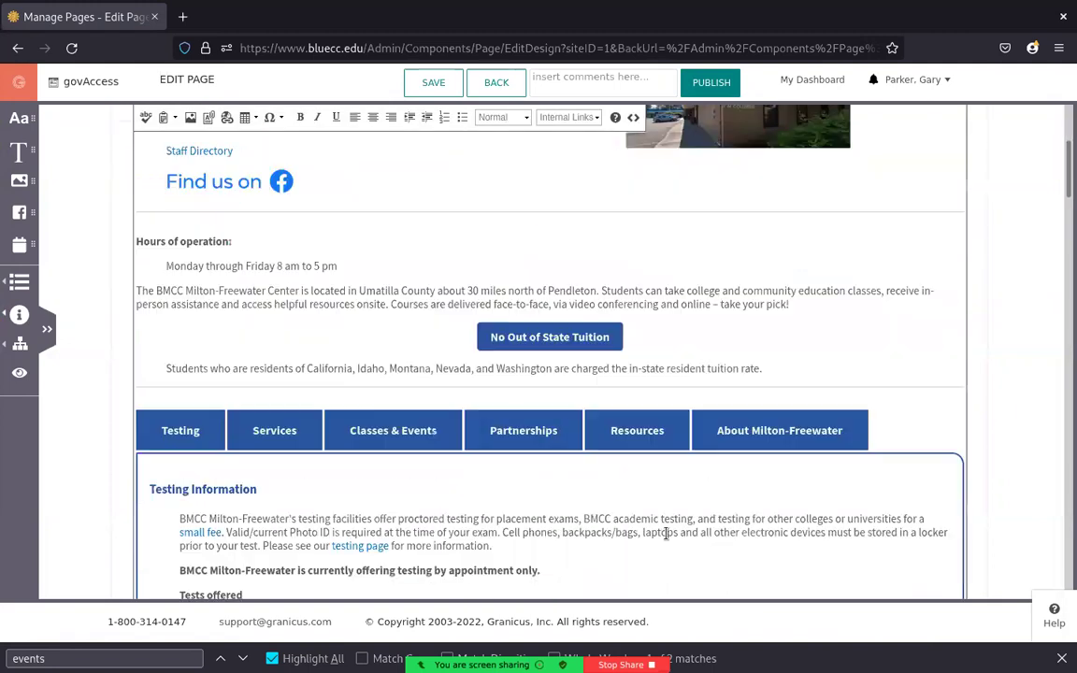
scroll(666, 531, "down", 3)
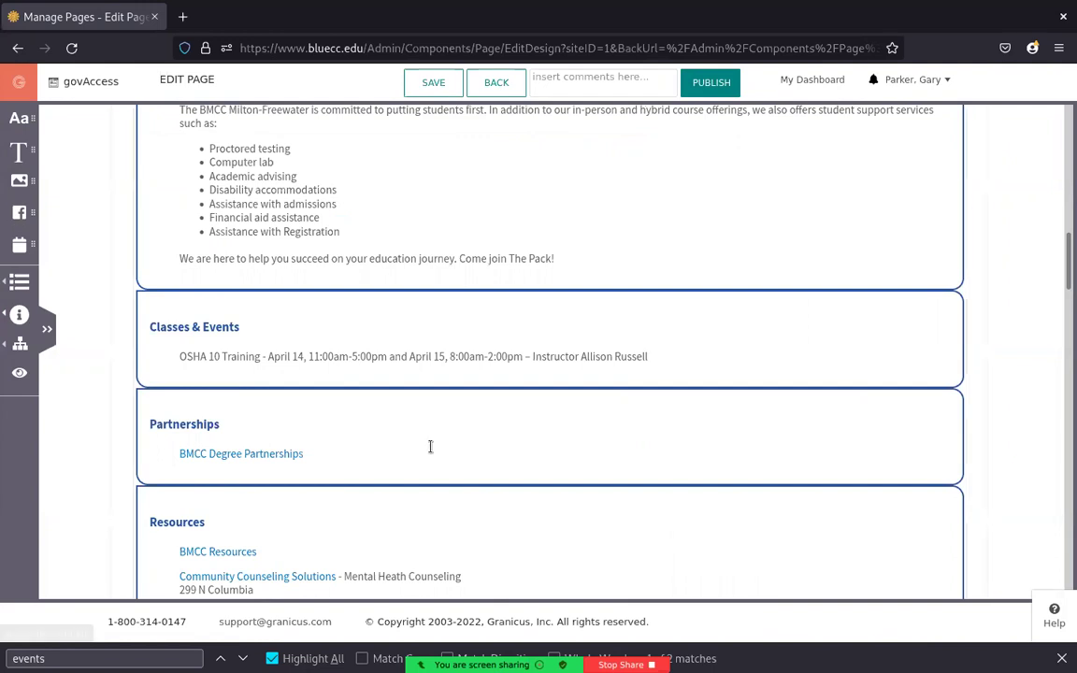
scroll(430, 445, "down", 7)
scroll(430, 445, "down", 8)
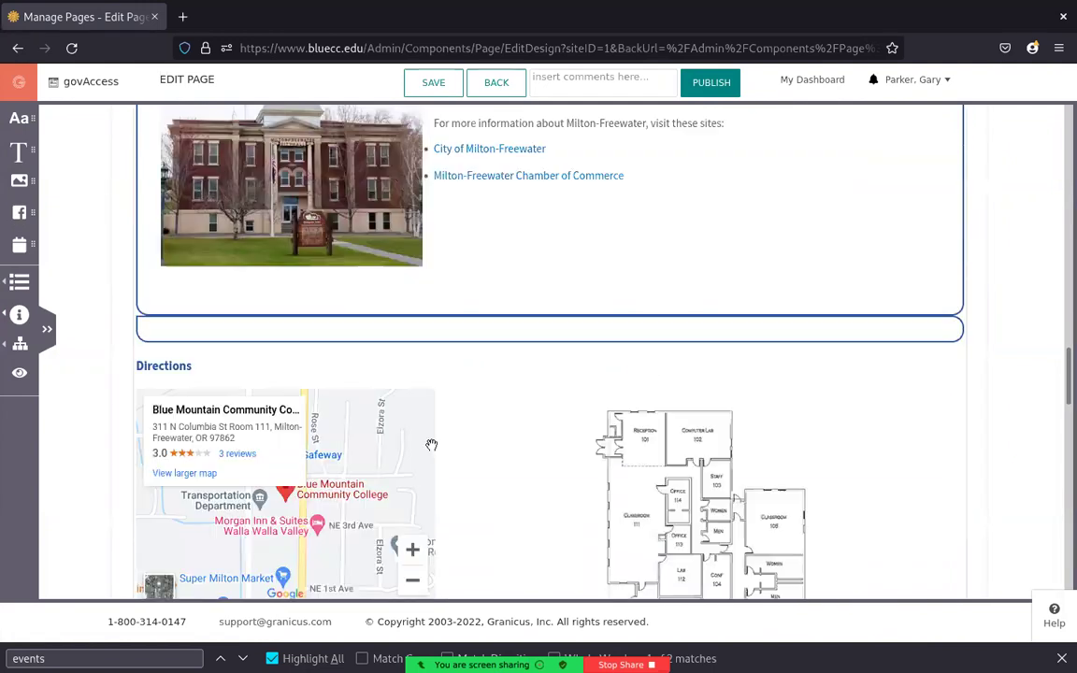
scroll(432, 449, "down", 6)
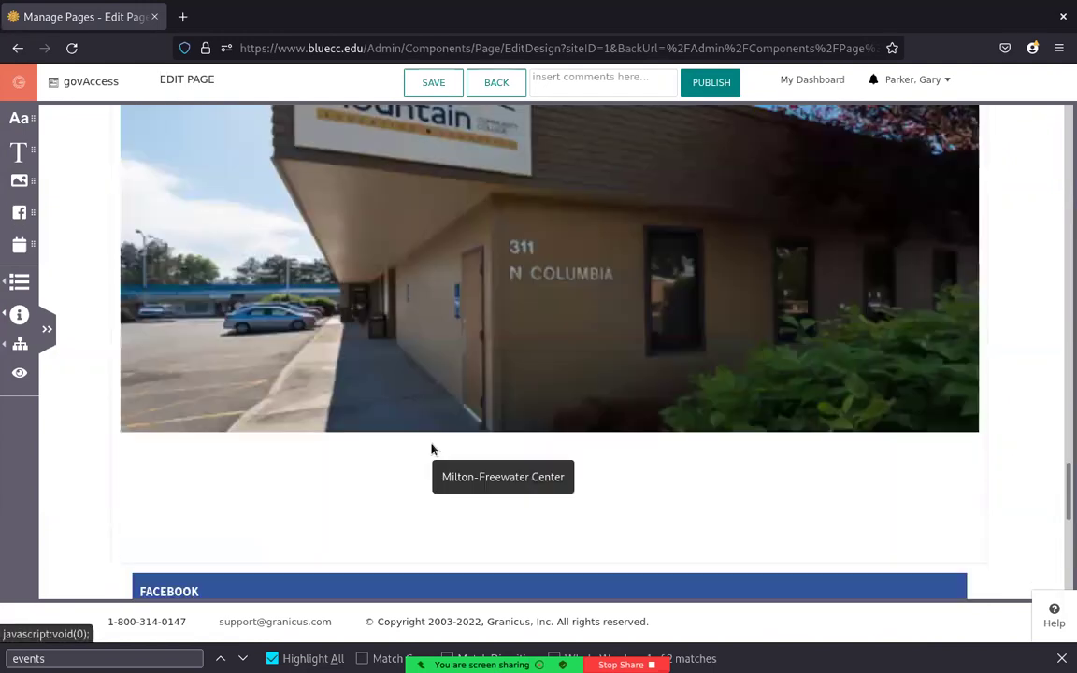
scroll(327, 377, "up", 2)
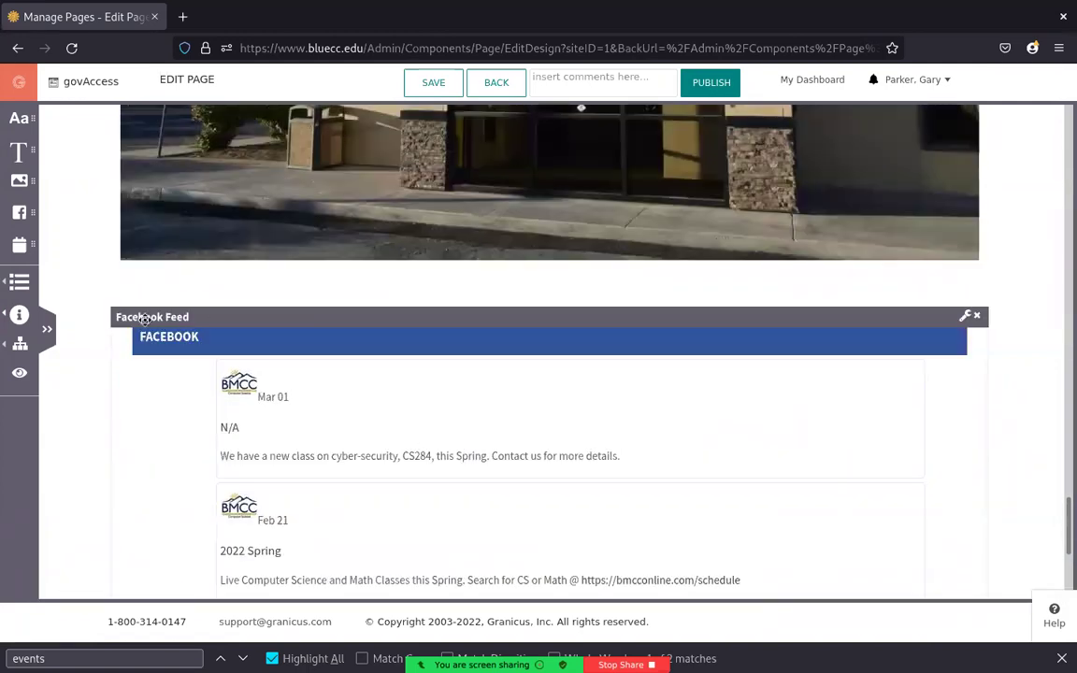
Open the Facebook Feed widget settings, check its Widget Title and Account ID, and restore the window
left_click(967, 317)
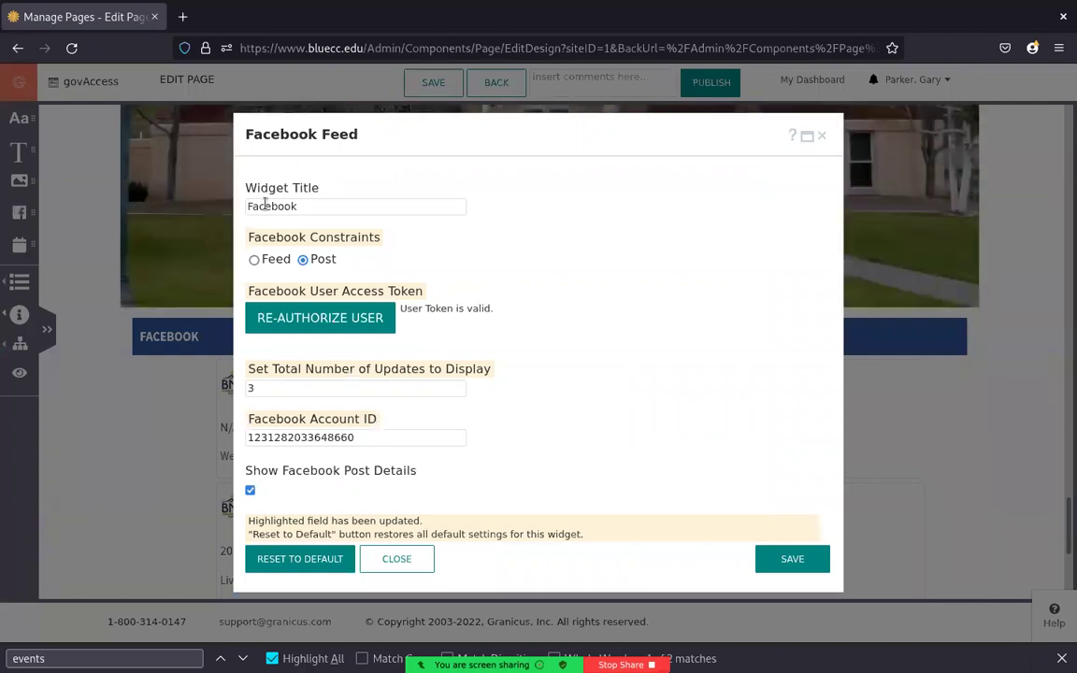
double_click(266, 206)
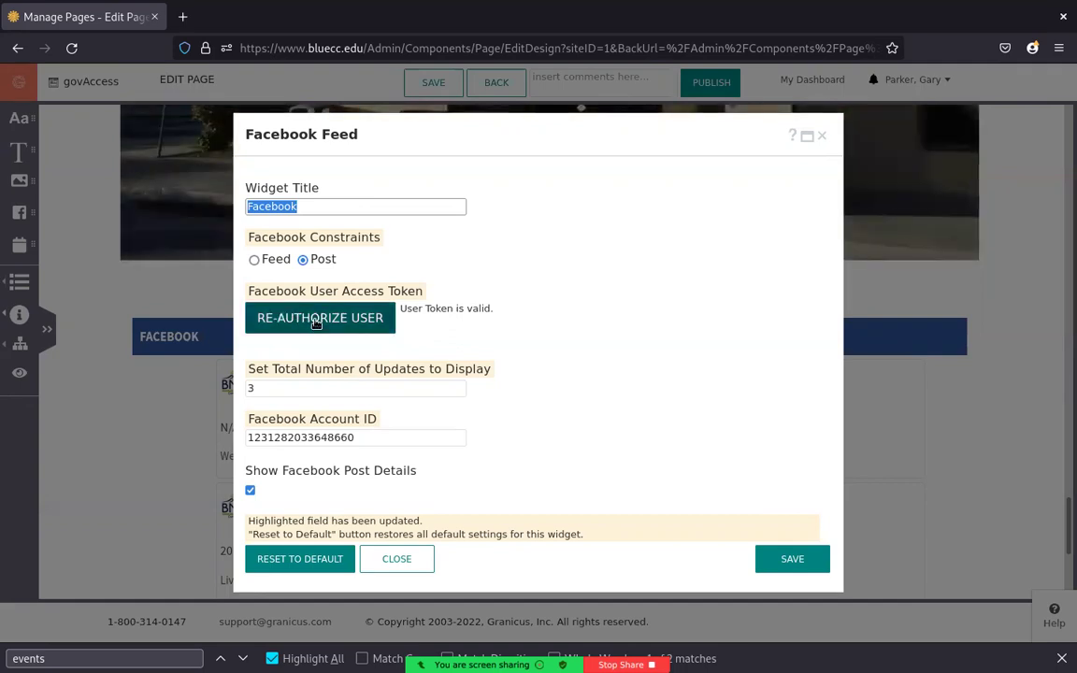
double_click(303, 438)
left_click(496, 406)
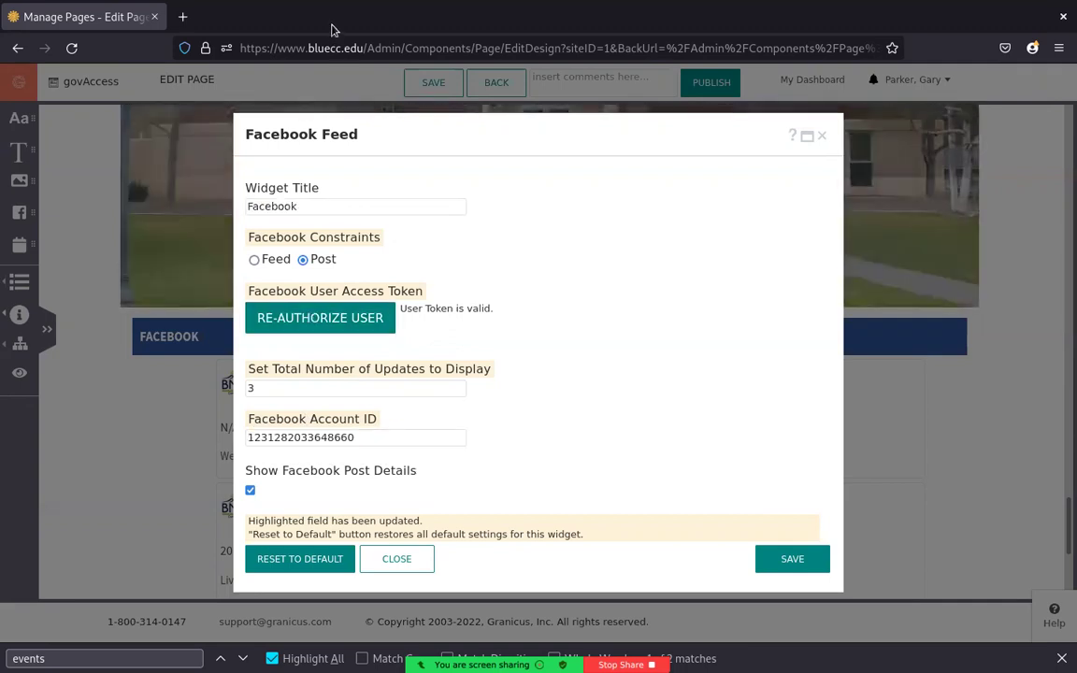
left_click_drag(327, 26, 363, 81)
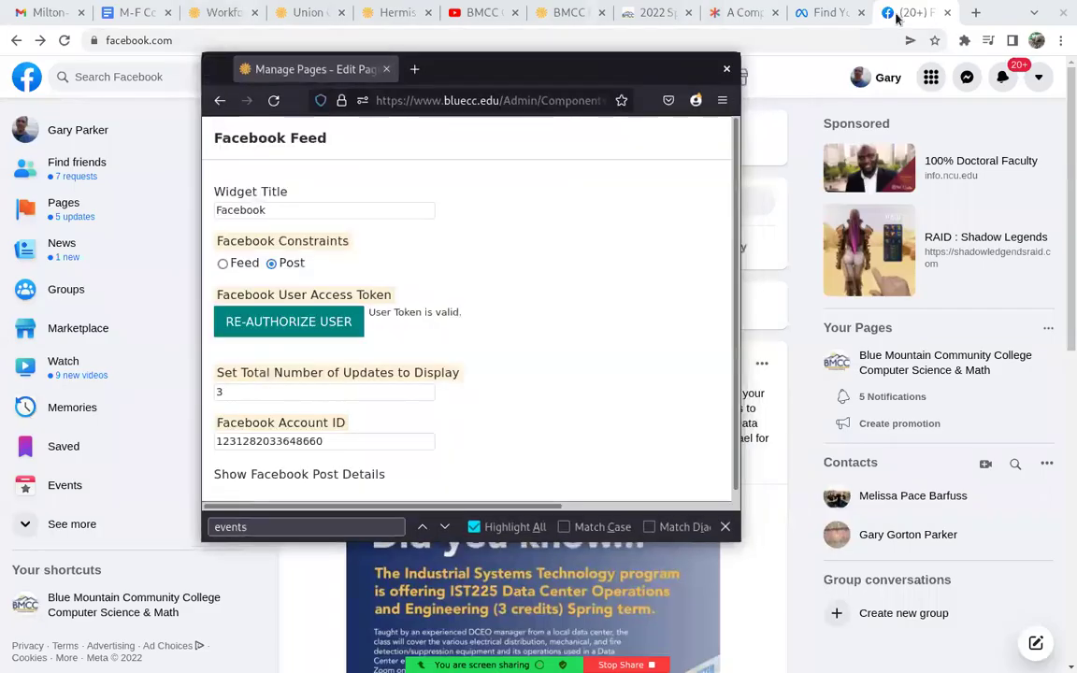
Select the Page ID under More info on the BMCC Computer Science & Math Facebook About tab
left_click(356, 69)
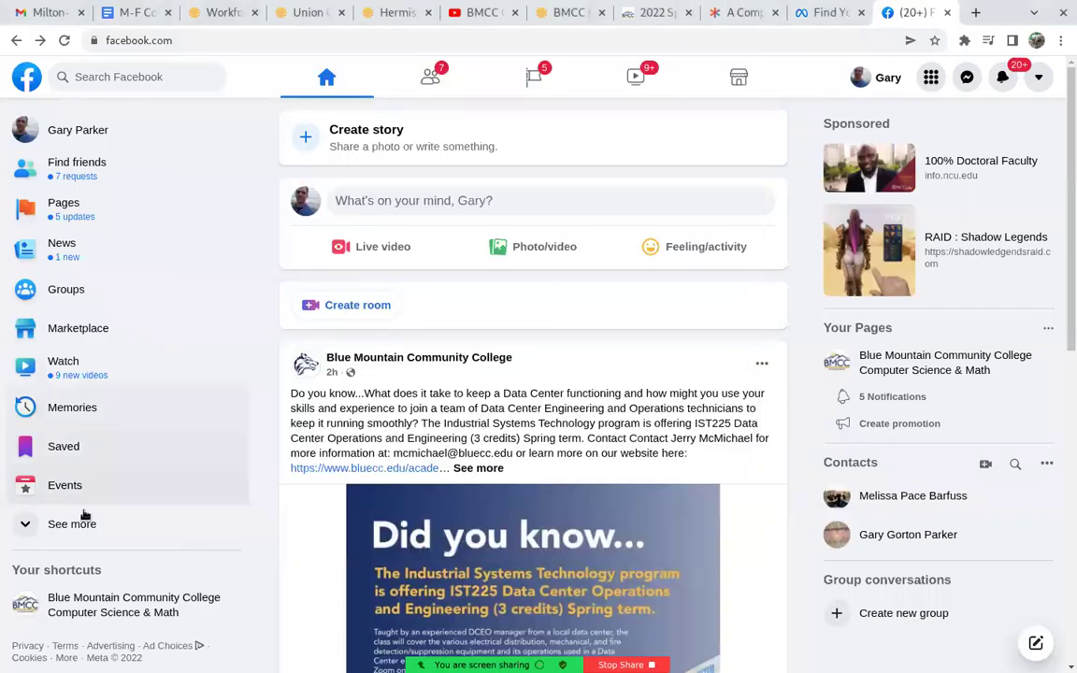
left_click(101, 606)
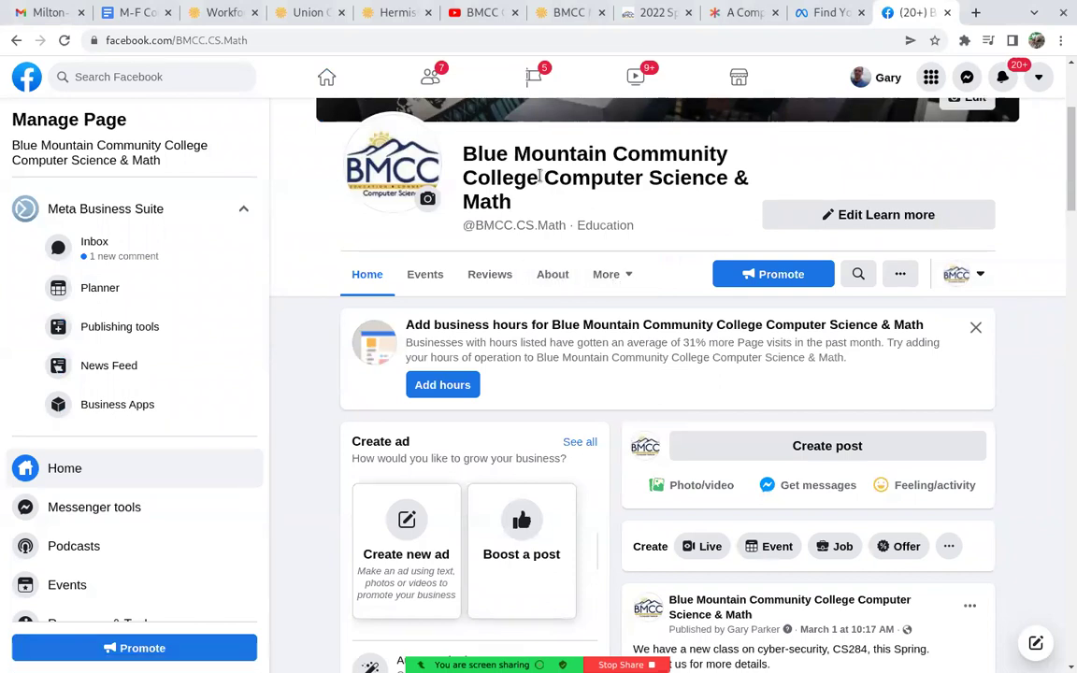
left_click(545, 274)
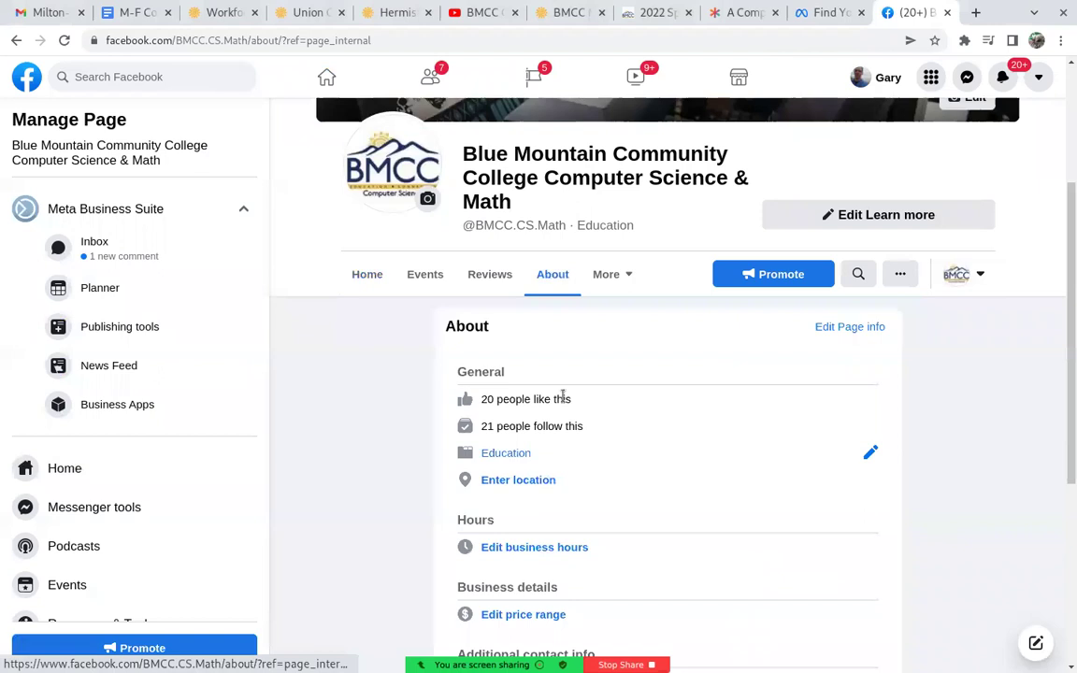
scroll(561, 397, "down", 4)
scroll(564, 399, "down", 1)
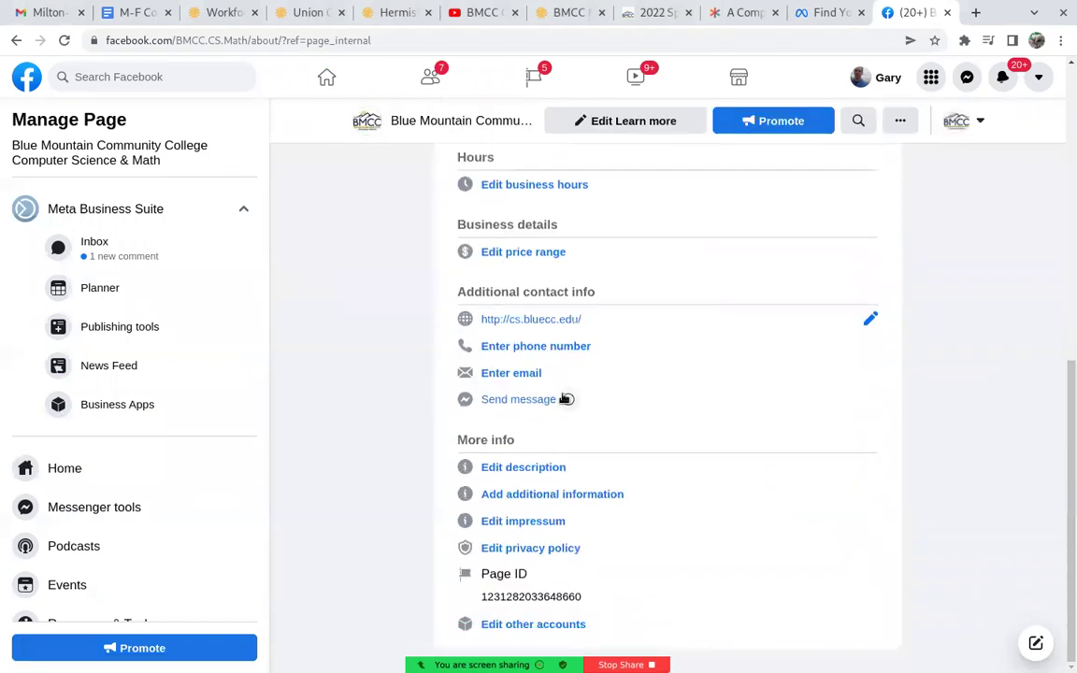
double_click(510, 596)
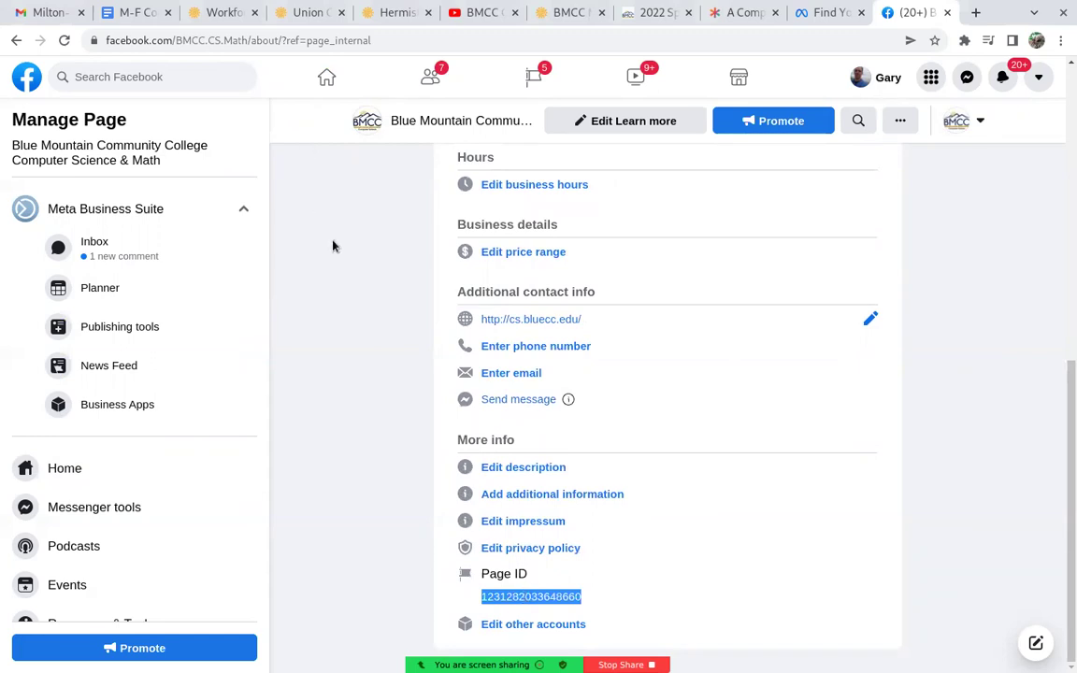
Maximize the page editor and check the Account ID and 3 updates-to-display fields
key("alt+Tab")
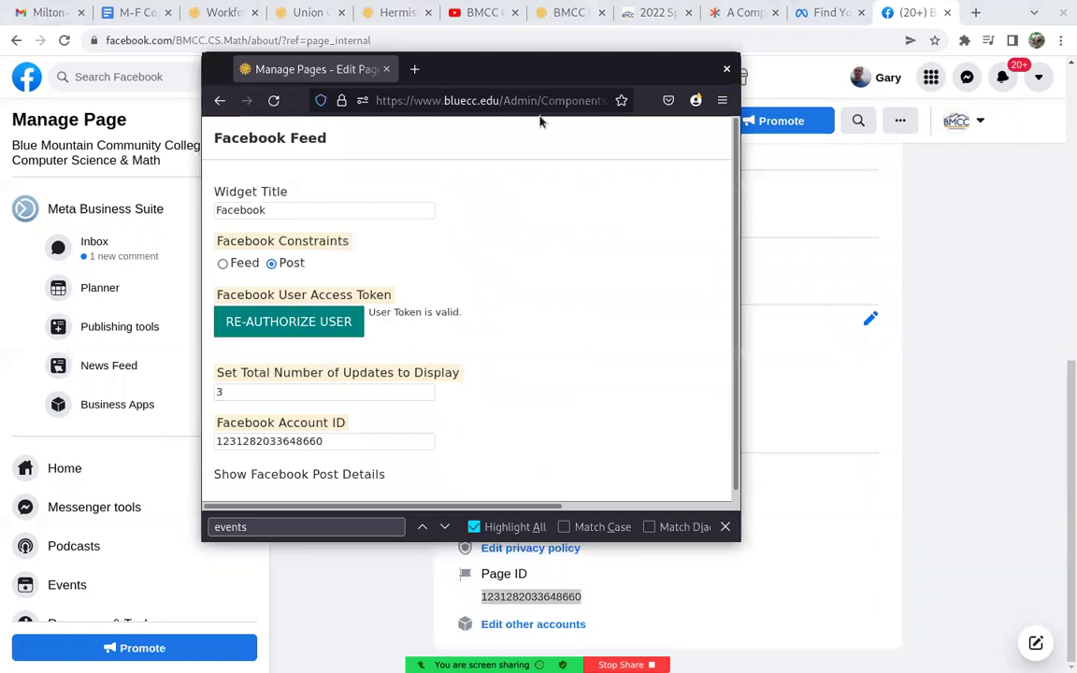
double_click(541, 79)
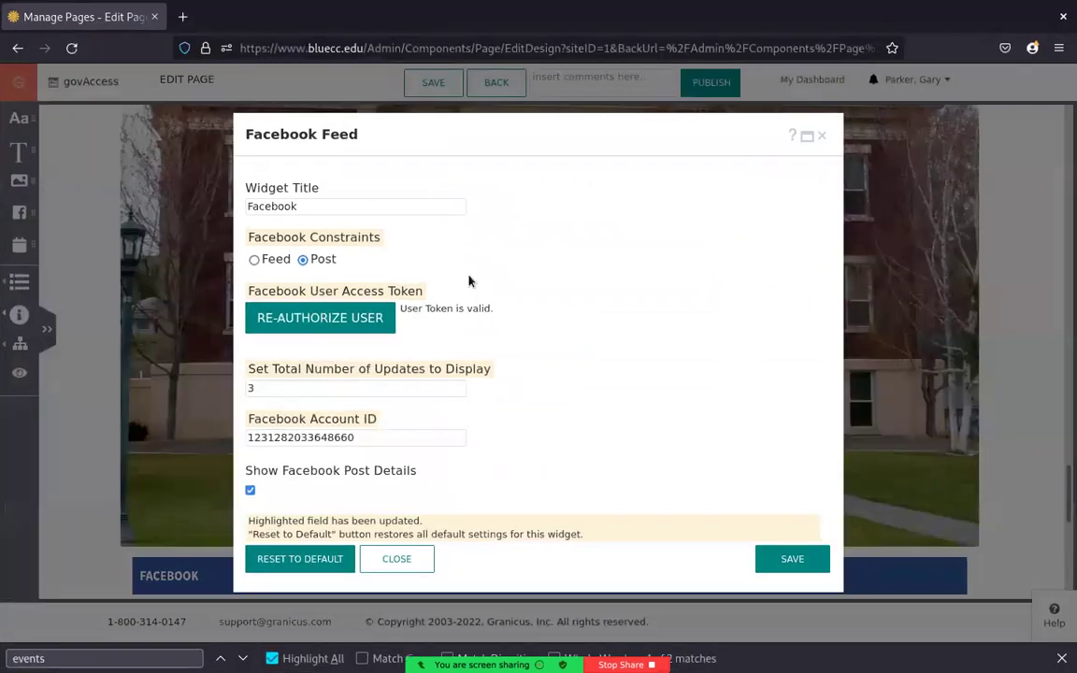
double_click(282, 438)
left_click(323, 389)
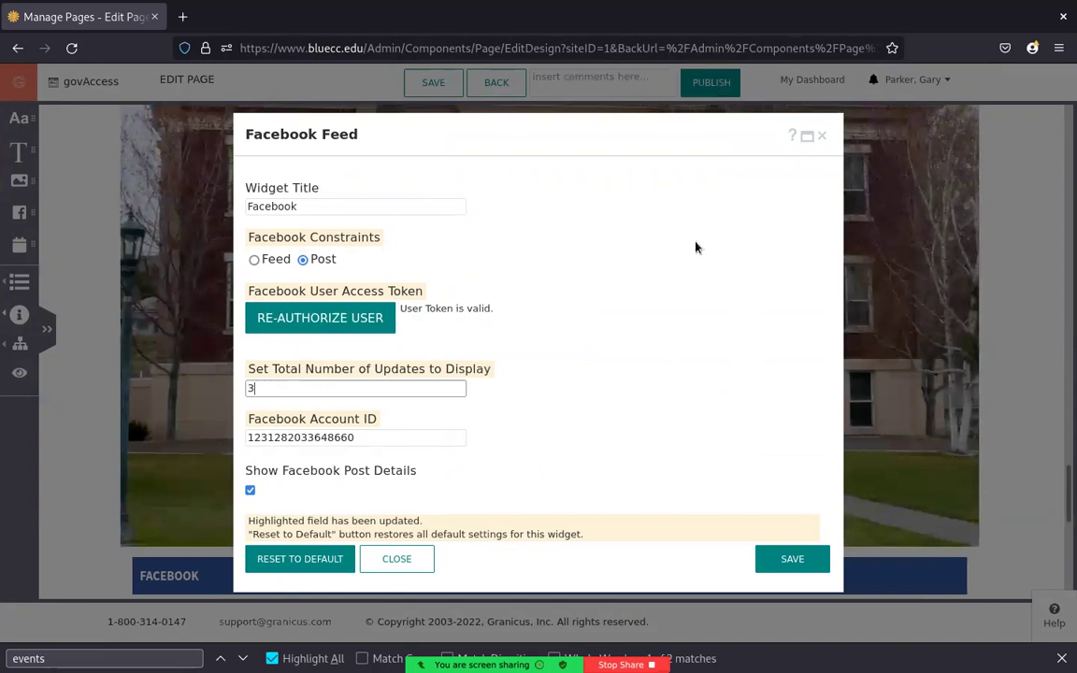
left_click(343, 393)
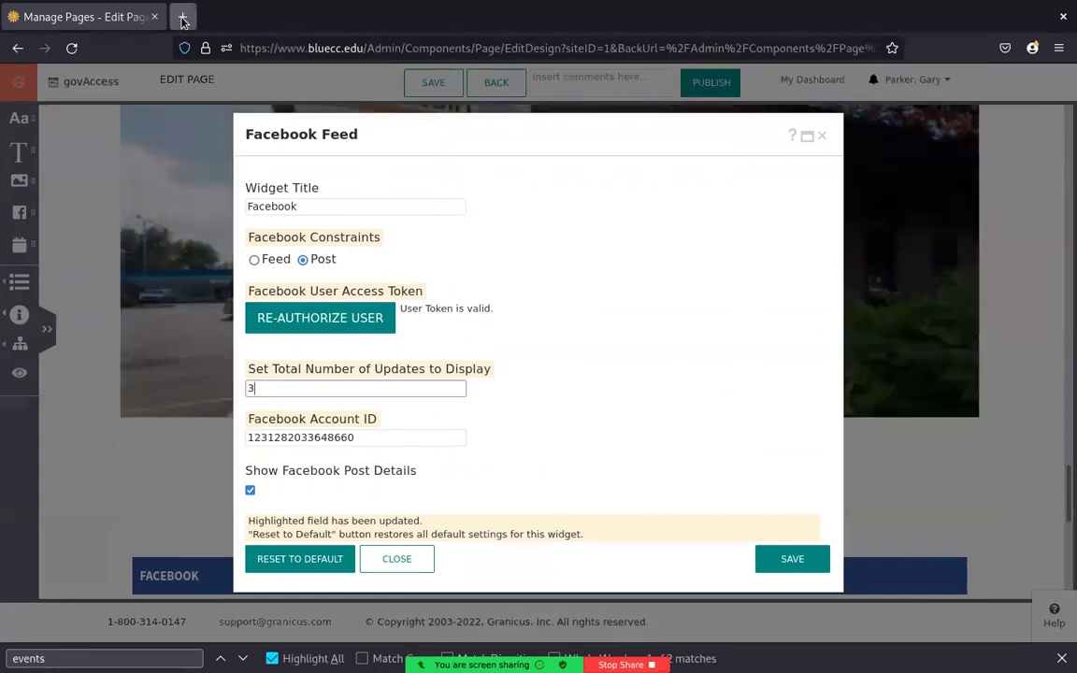
left_click(183, 16)
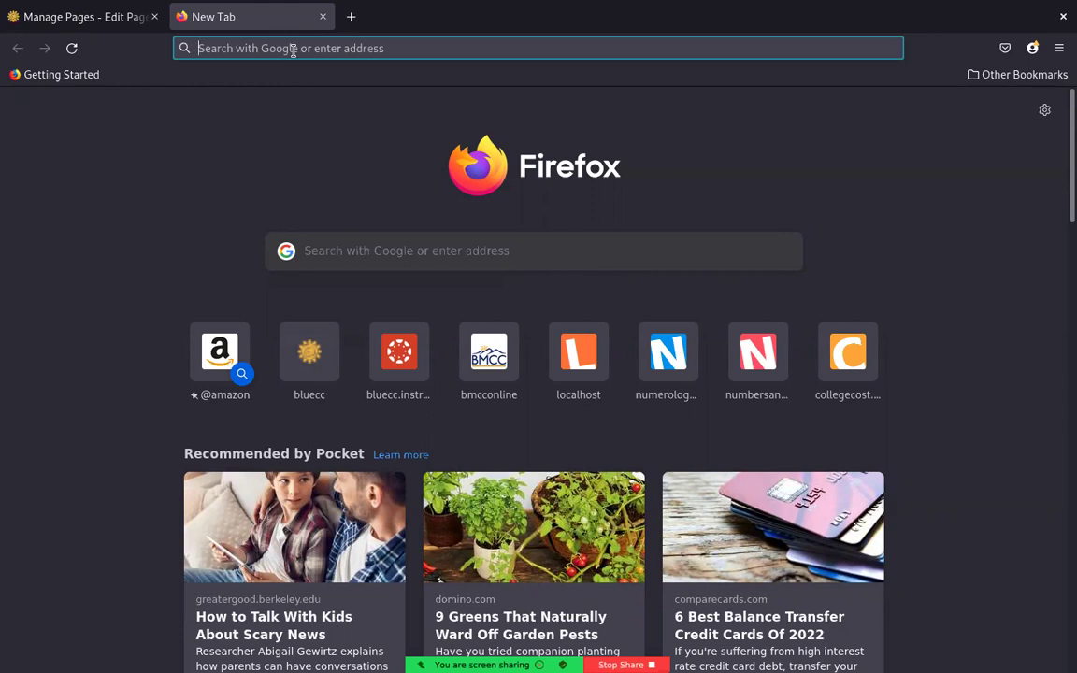
Back in the editor tab, confirm the Facebook Account ID value in the feed settings
left_click(88, 17)
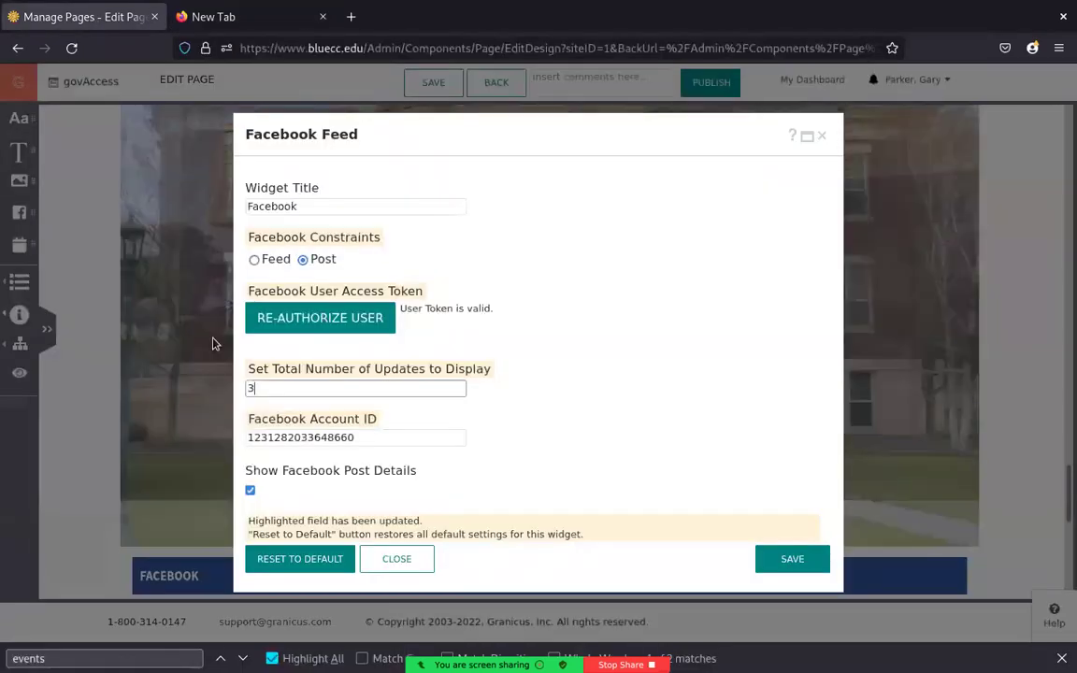
double_click(319, 438)
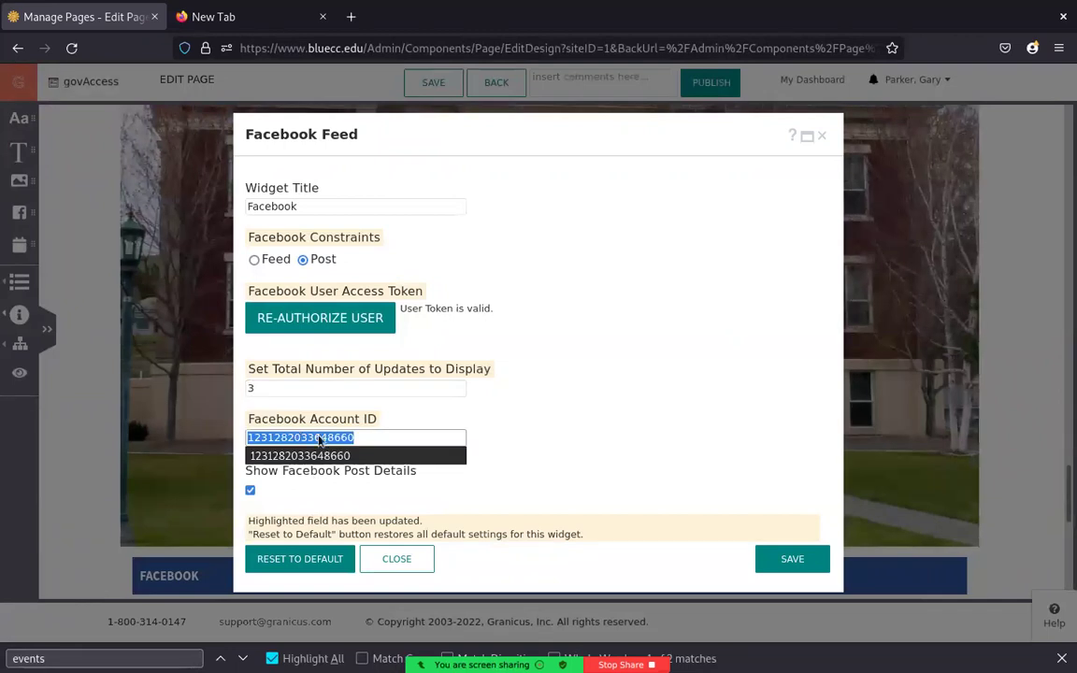
left_click(530, 267)
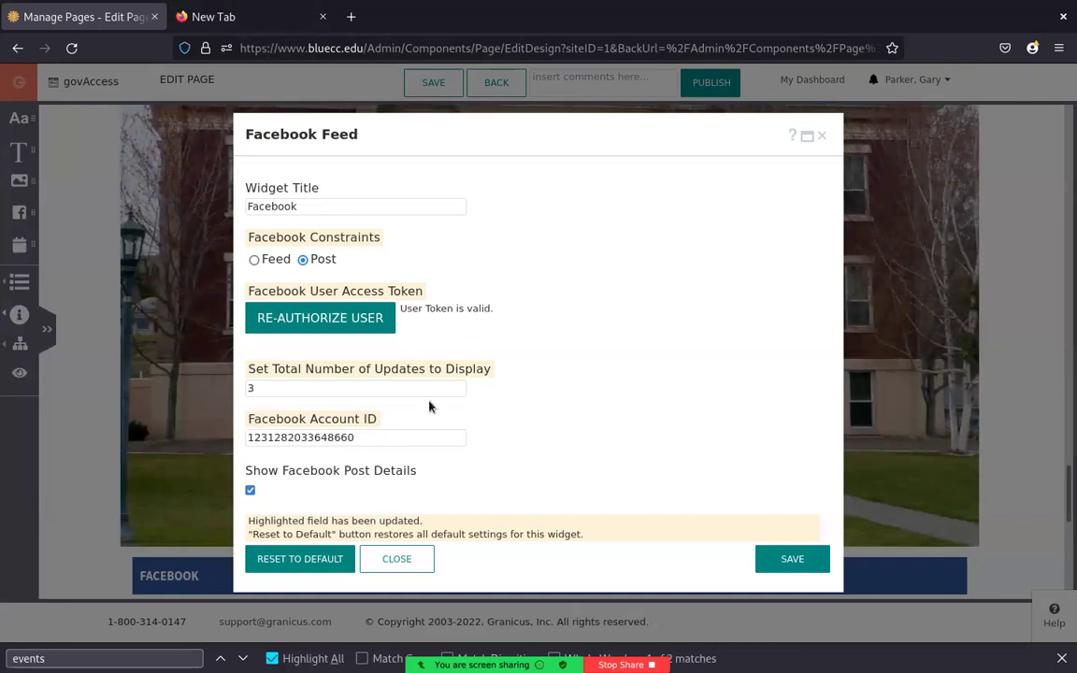
Save the Facebook Feed settings and confirm the widget now lists three BMCC posts
left_click(798, 558)
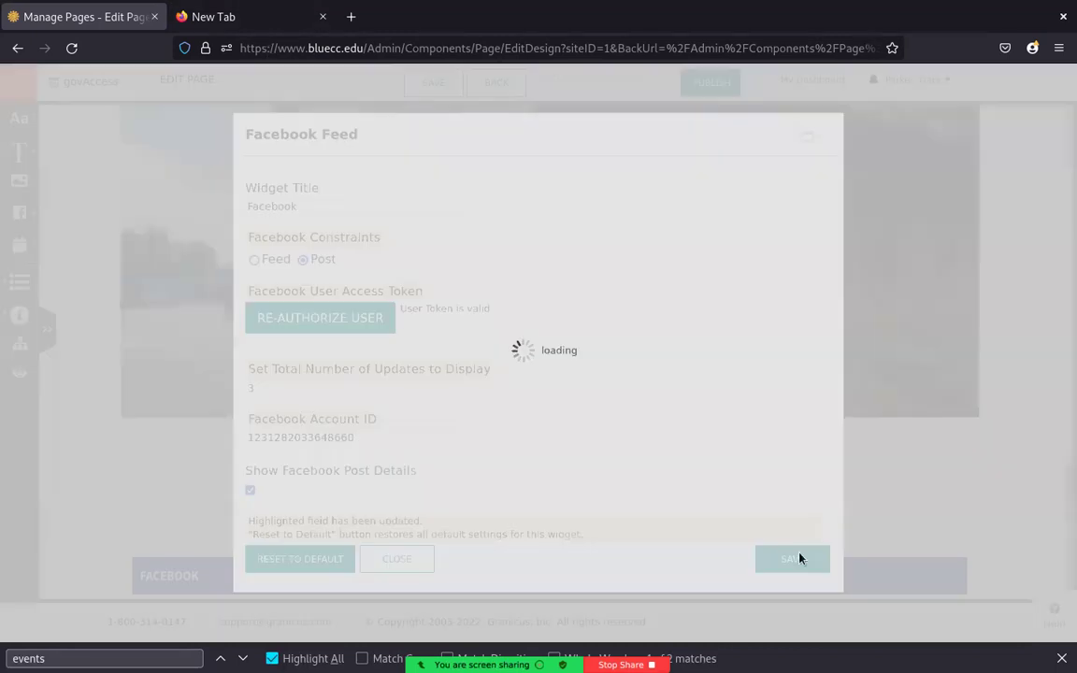
scroll(724, 490, "down", 2)
scroll(561, 430, "up", 10)
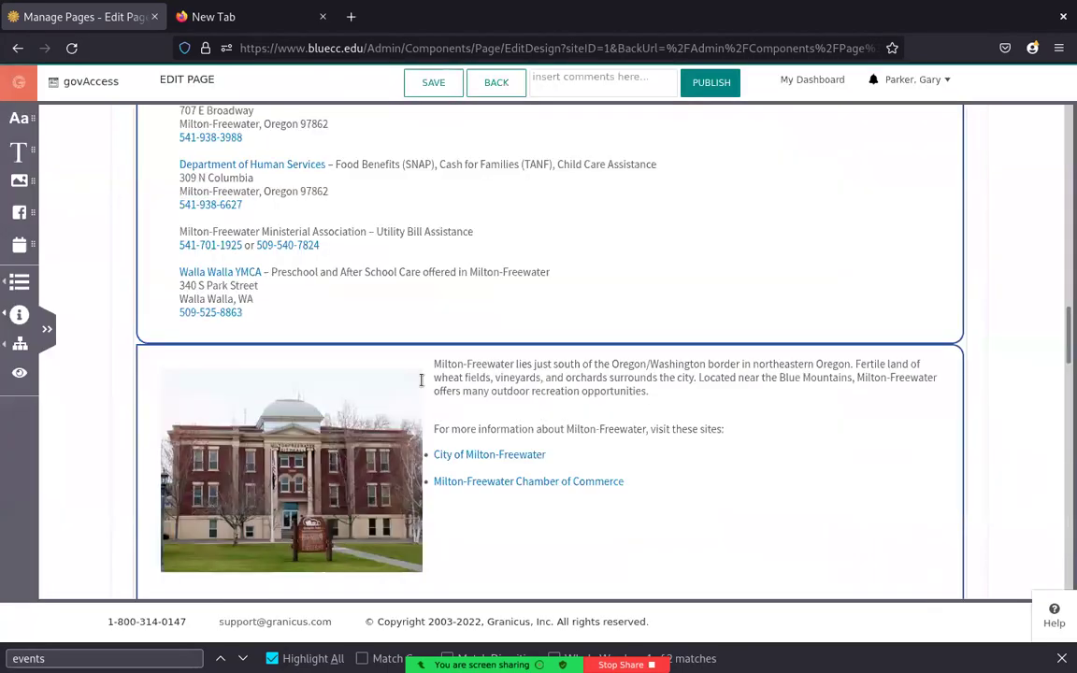
scroll(513, 430, "down", 10)
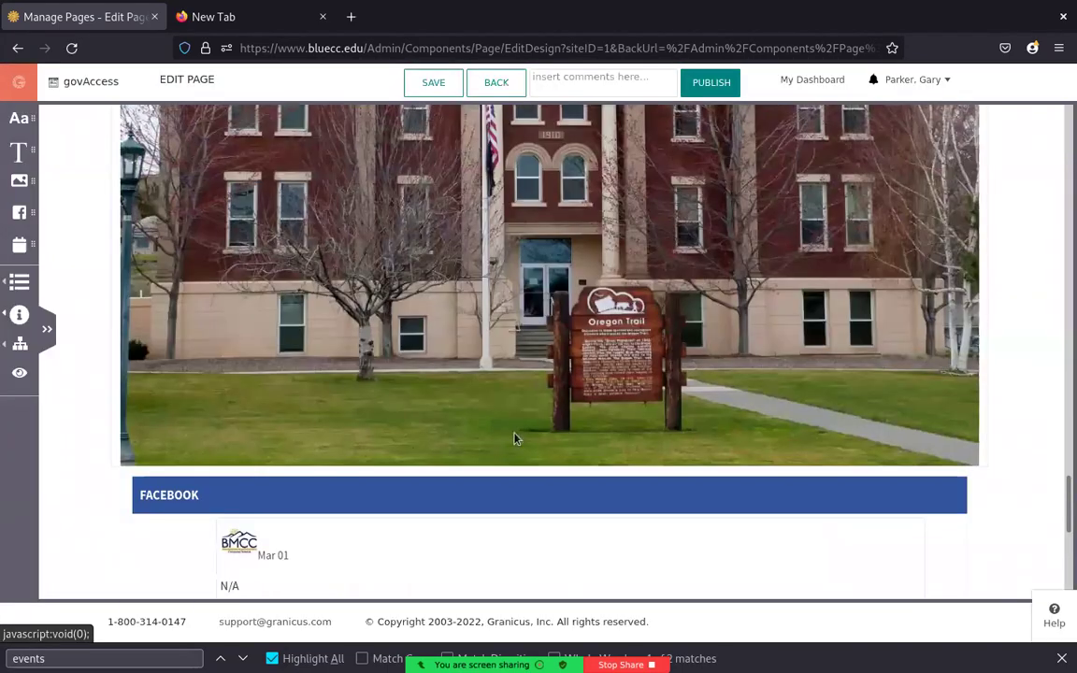
scroll(513, 438, "down", 5)
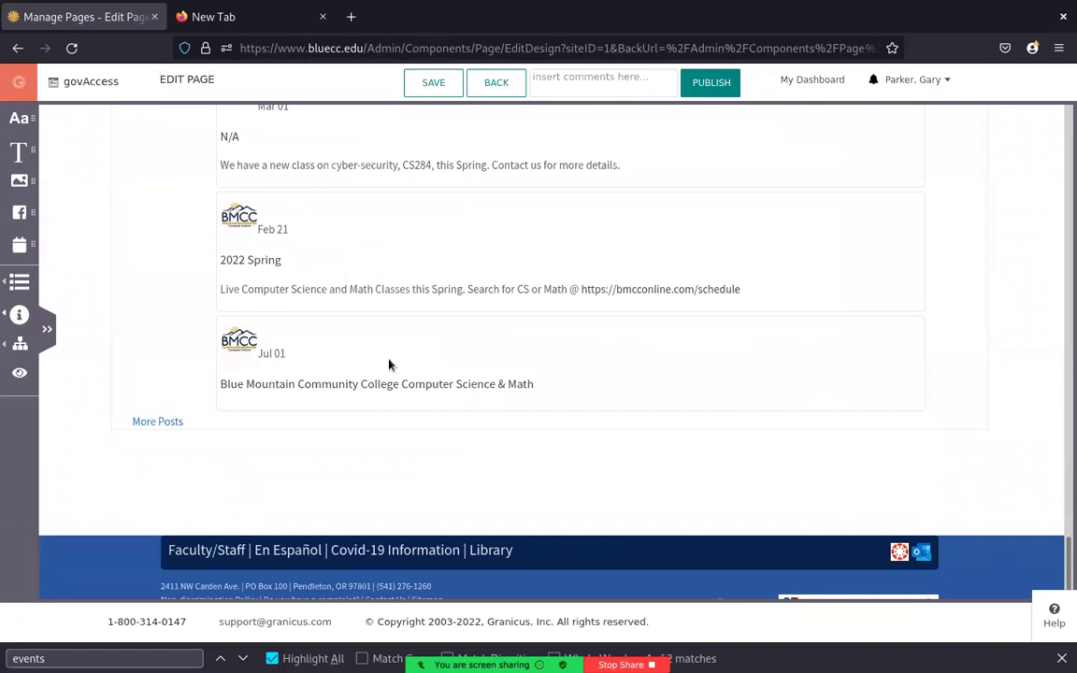
scroll(389, 363, "up", 1)
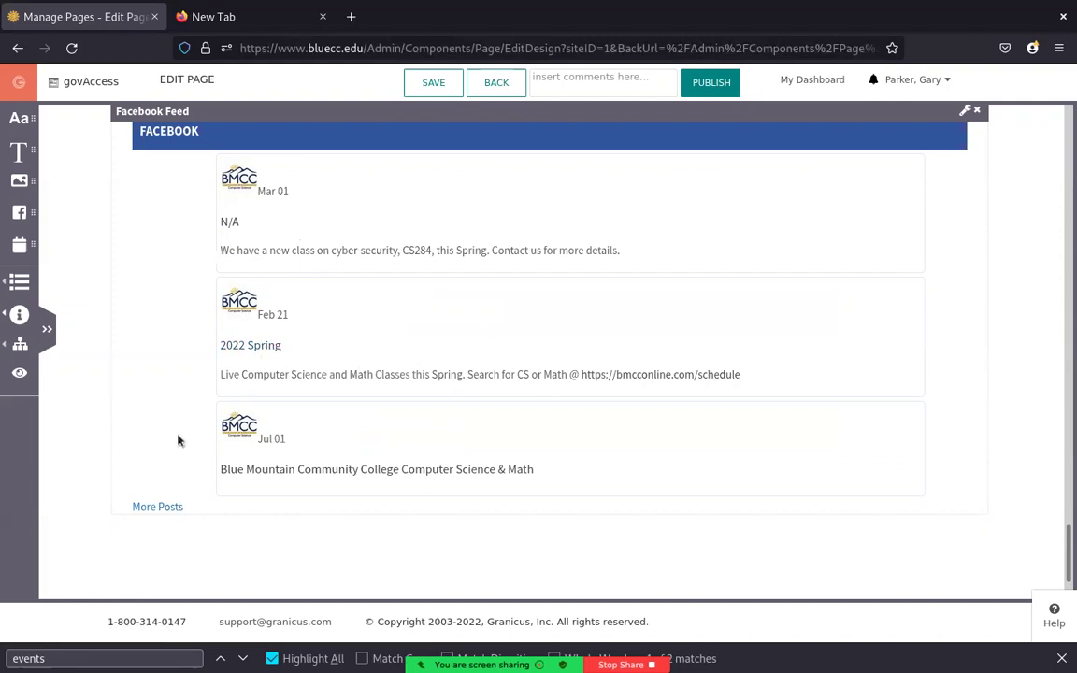
scroll(192, 435, "up", 3)
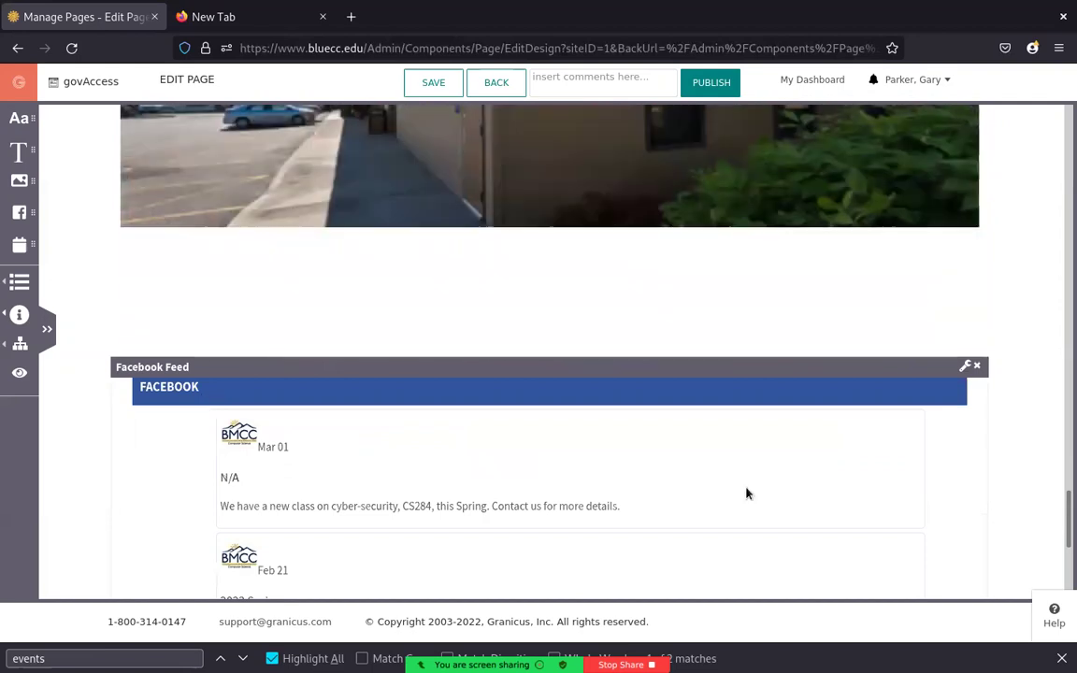
Publish the Milton-Freewater page and move the editor window aside to show Facebook
left_click(721, 86)
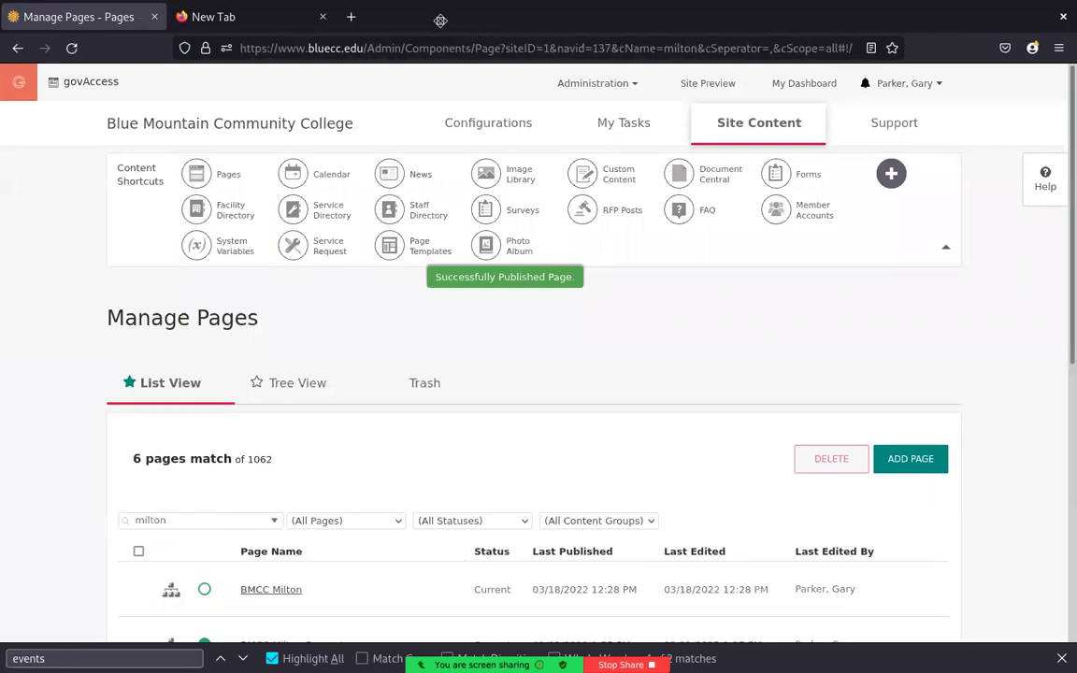
left_click_drag(412, 23, 1076, 98)
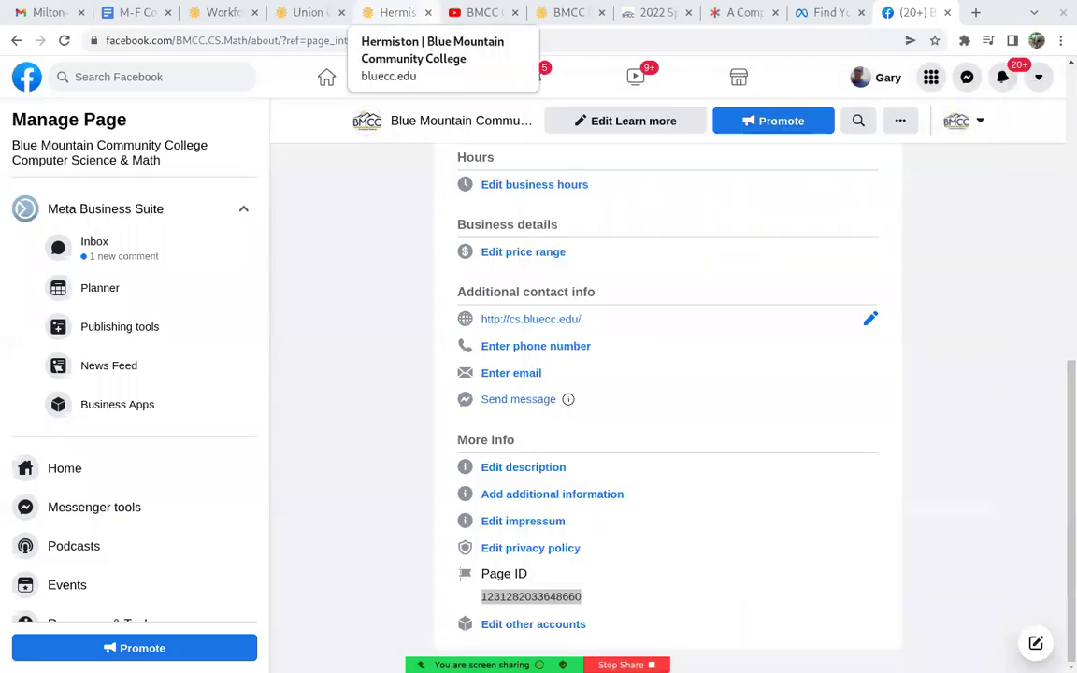